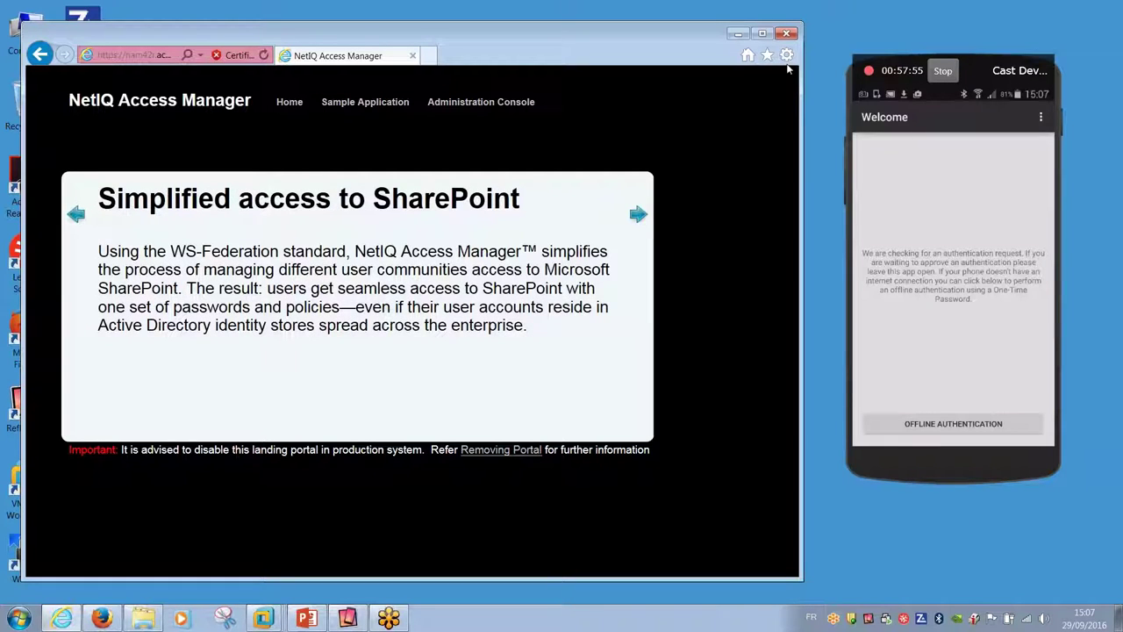
Step: Open the AAF- Utopia- Administration page from the AAF folder of saved favorites
click(768, 57)
click(667, 120)
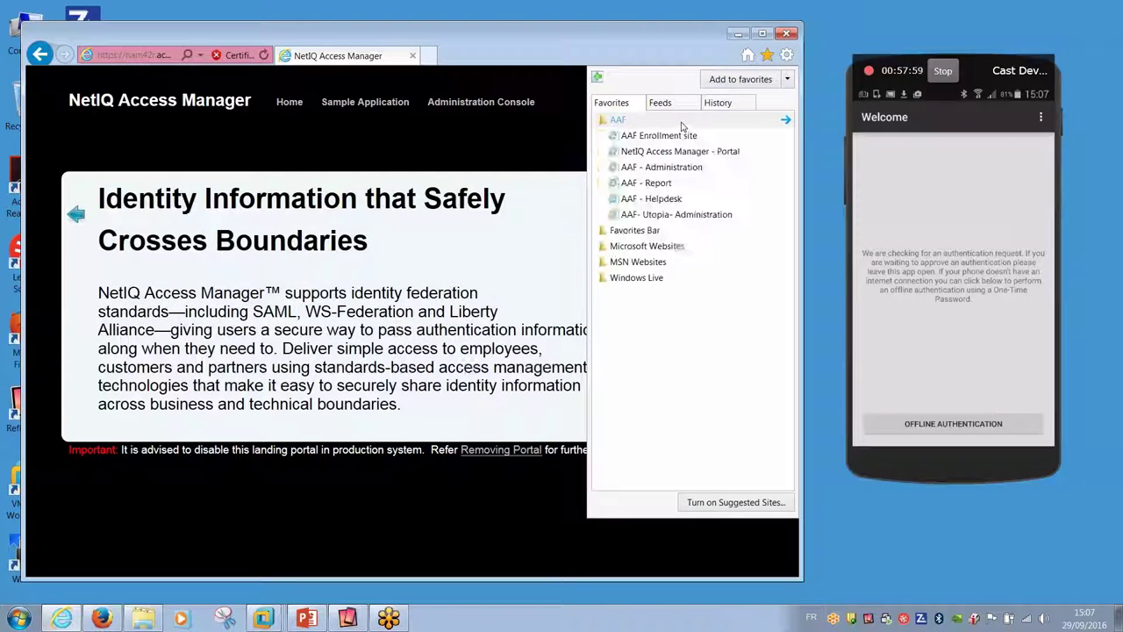
click(689, 215)
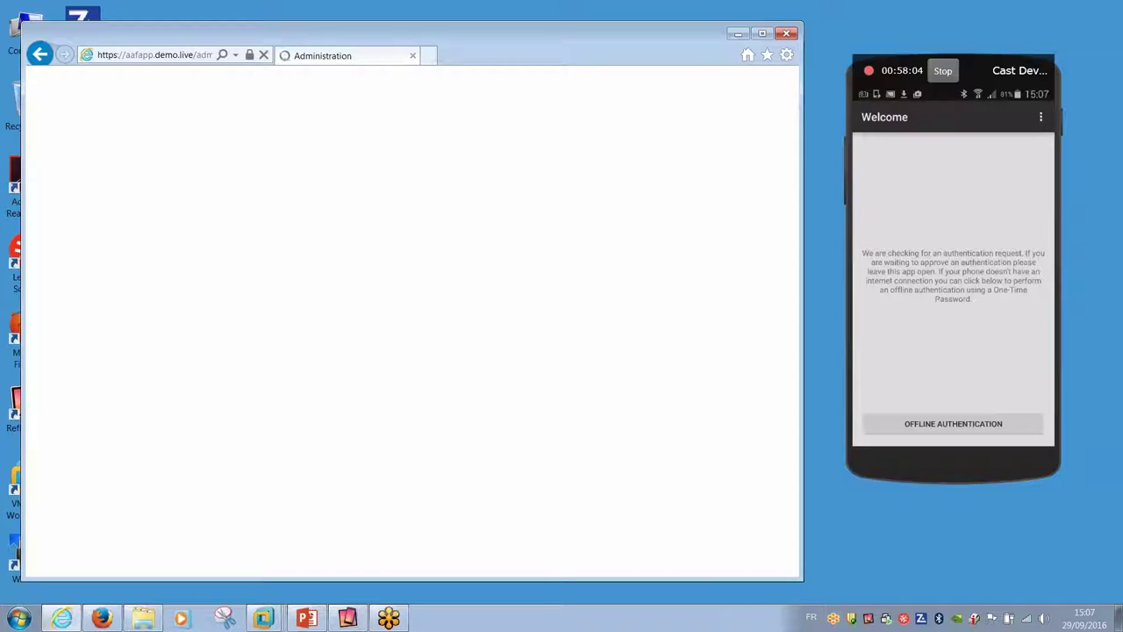
Step: Sign in to the administration portal with the administrator's user name and LDAP password
text(h)
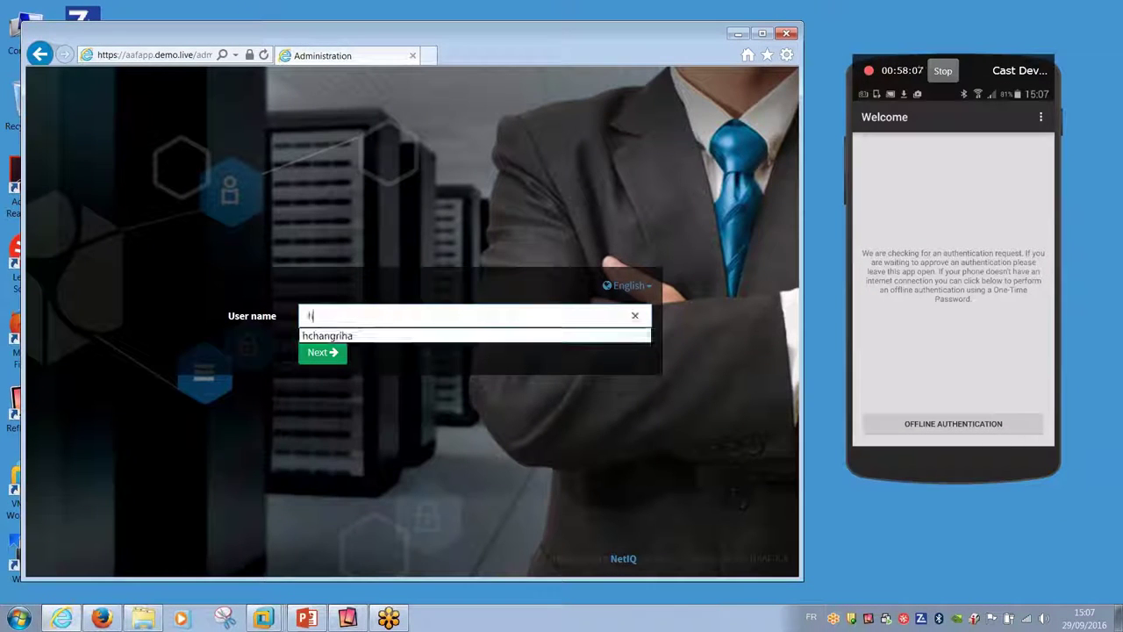
click(429, 335)
click(321, 352)
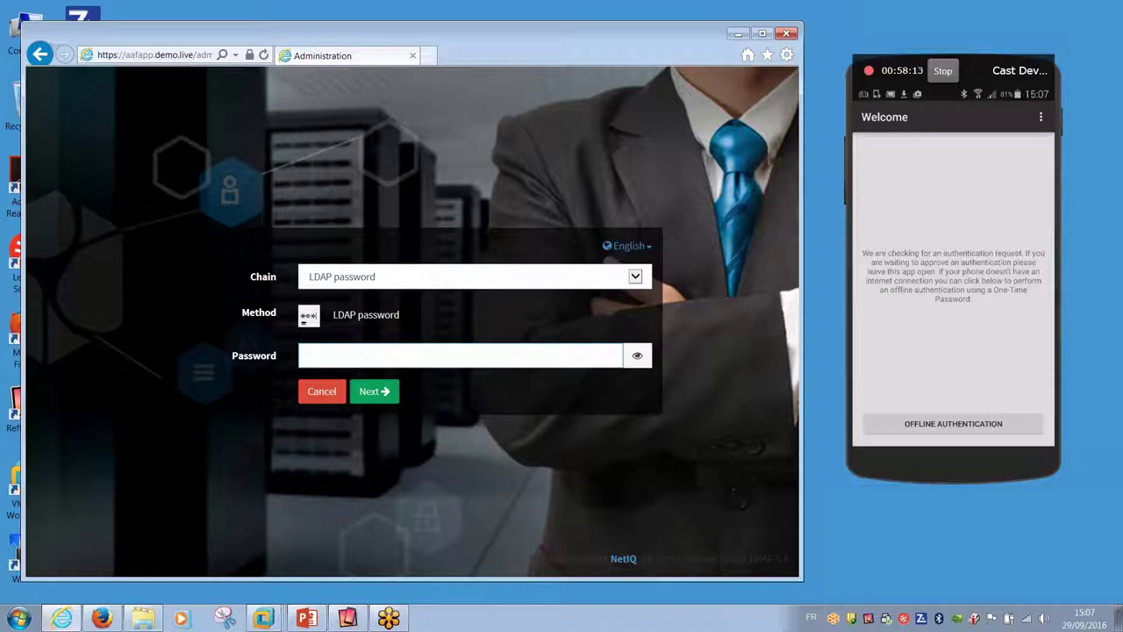
text(••••••••••••)
click(373, 391)
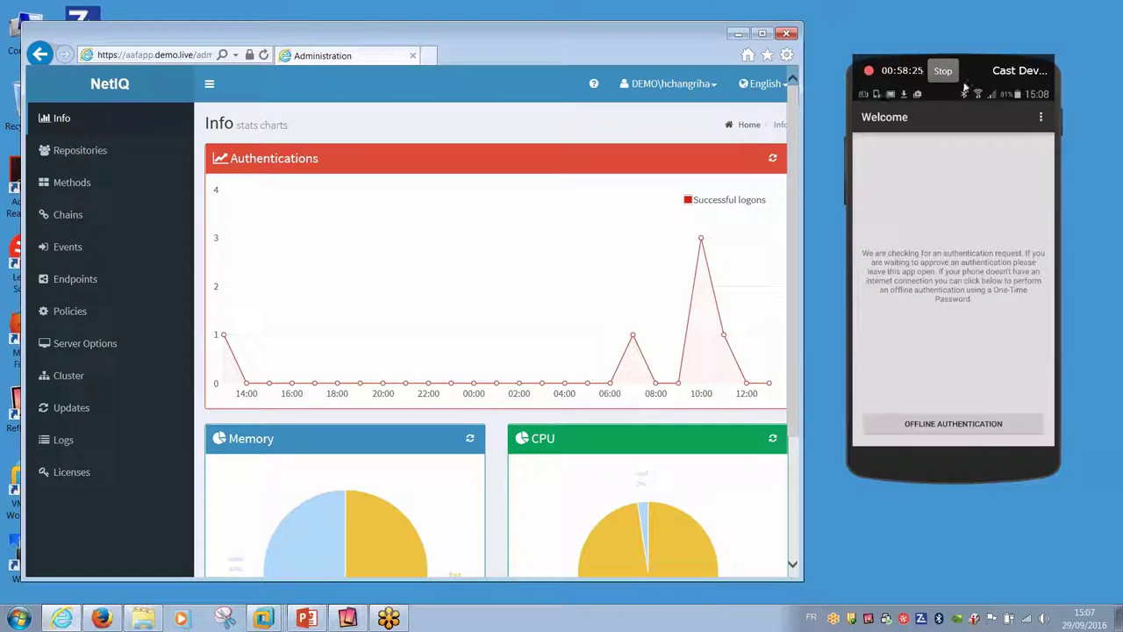
Step: Move the phone cast window out of the way and maximize the browser to review the Info dashboard charts
drag(983, 74, 1041, 588)
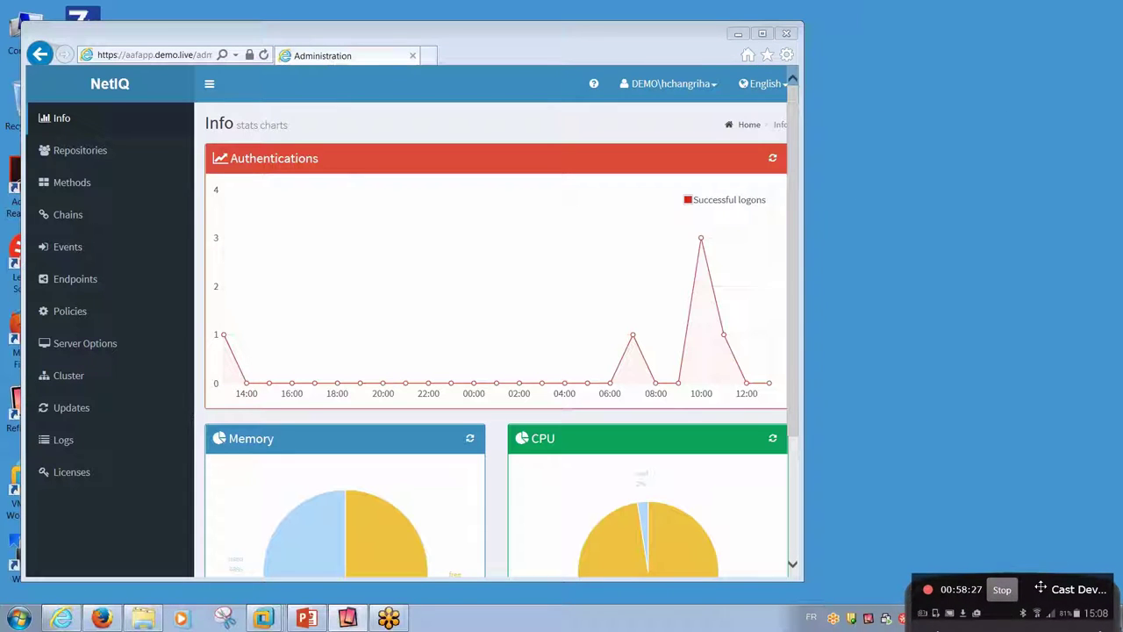
double_click(764, 40)
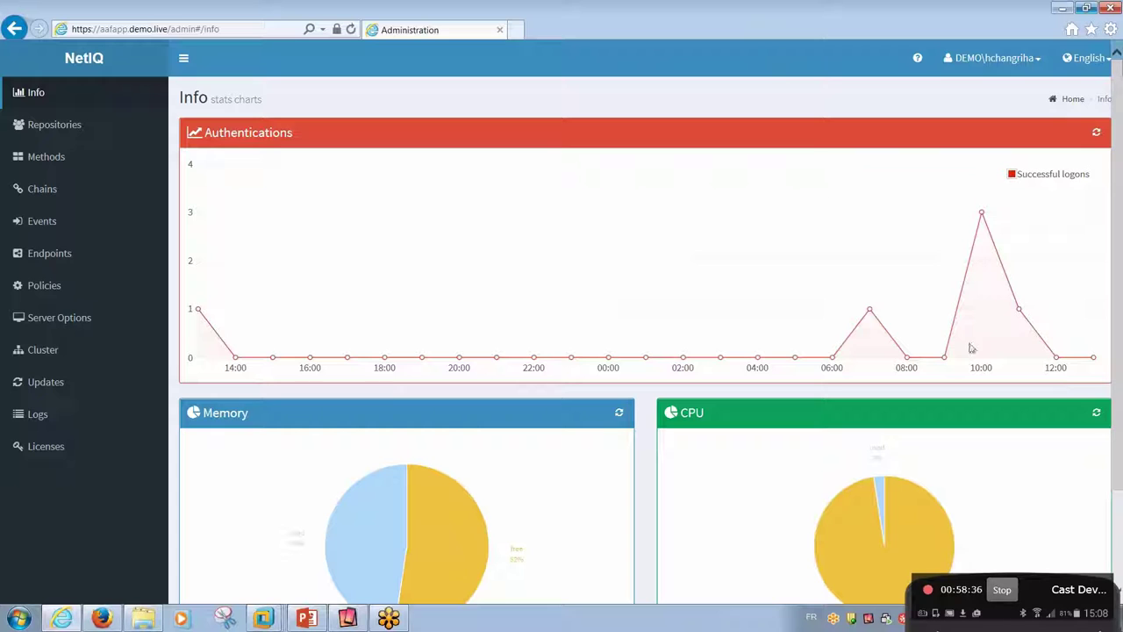
drag(1116, 461, 1120, 539)
scroll(614, 263, up, 3)
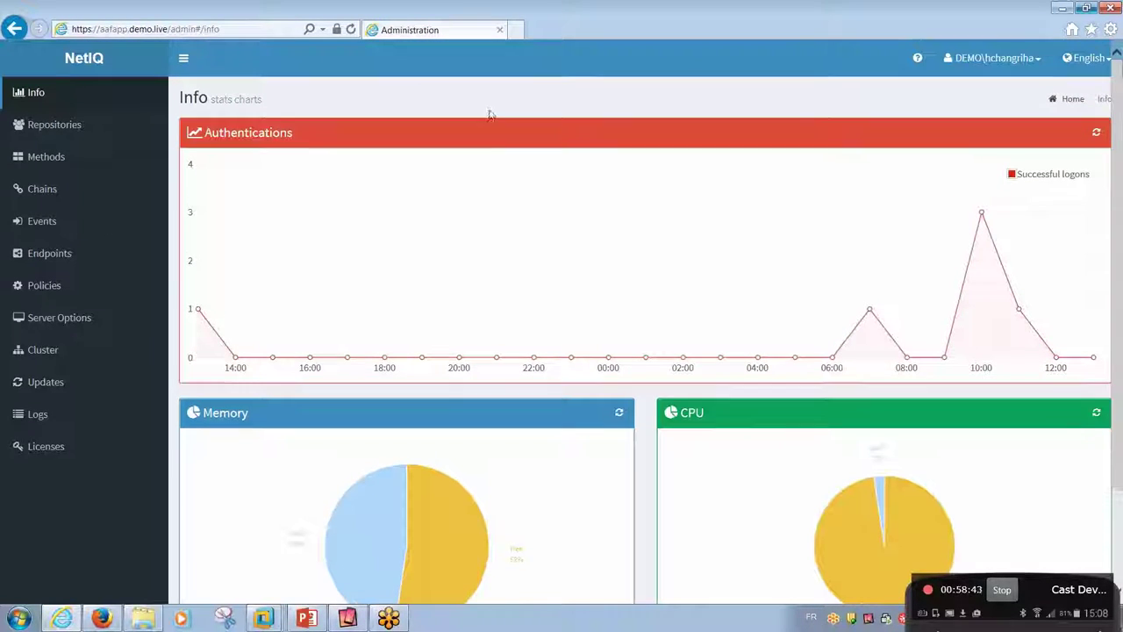
Step: Review the settings and LDAP servers of the DEMO (AD) repository, leaving them unedited, and return to the repositories list
click(66, 136)
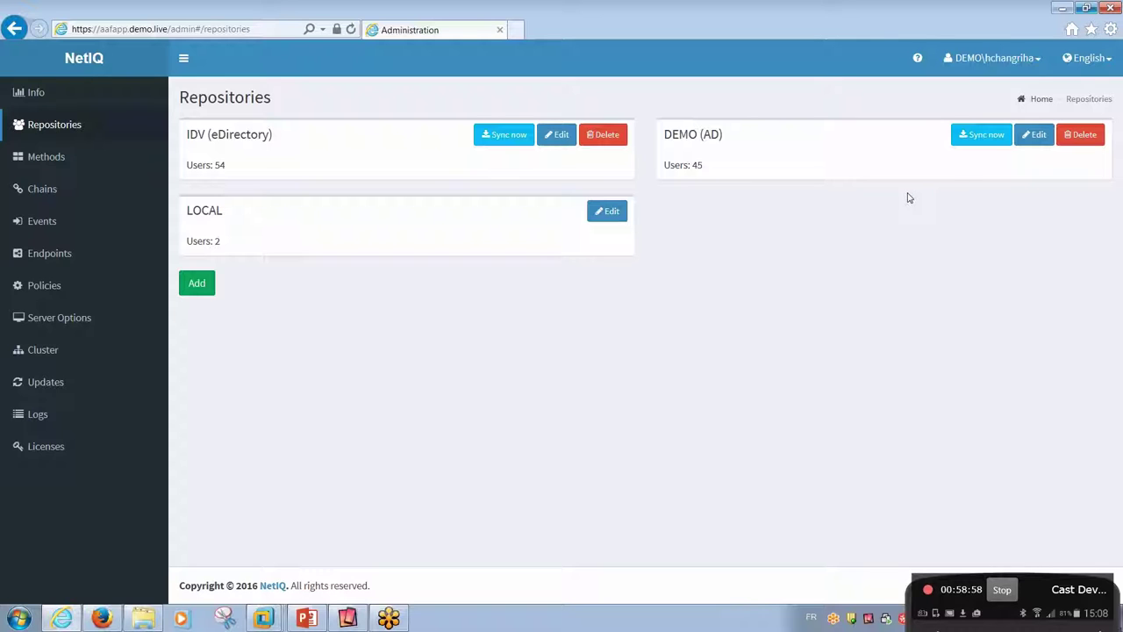
click(1036, 136)
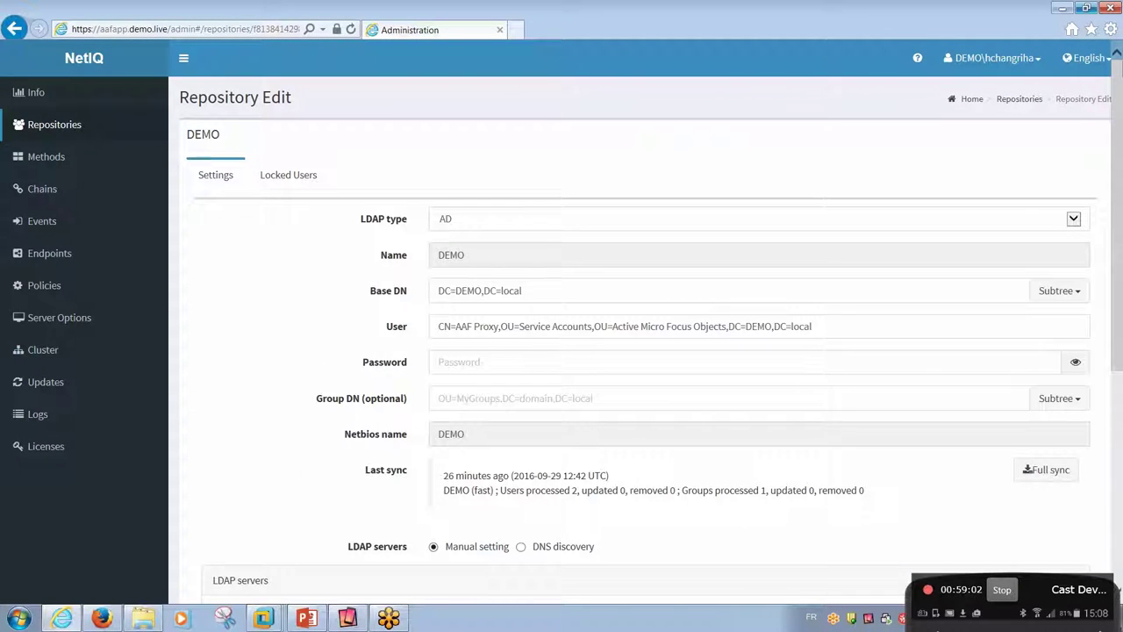
scroll(1120, 465, down, 3)
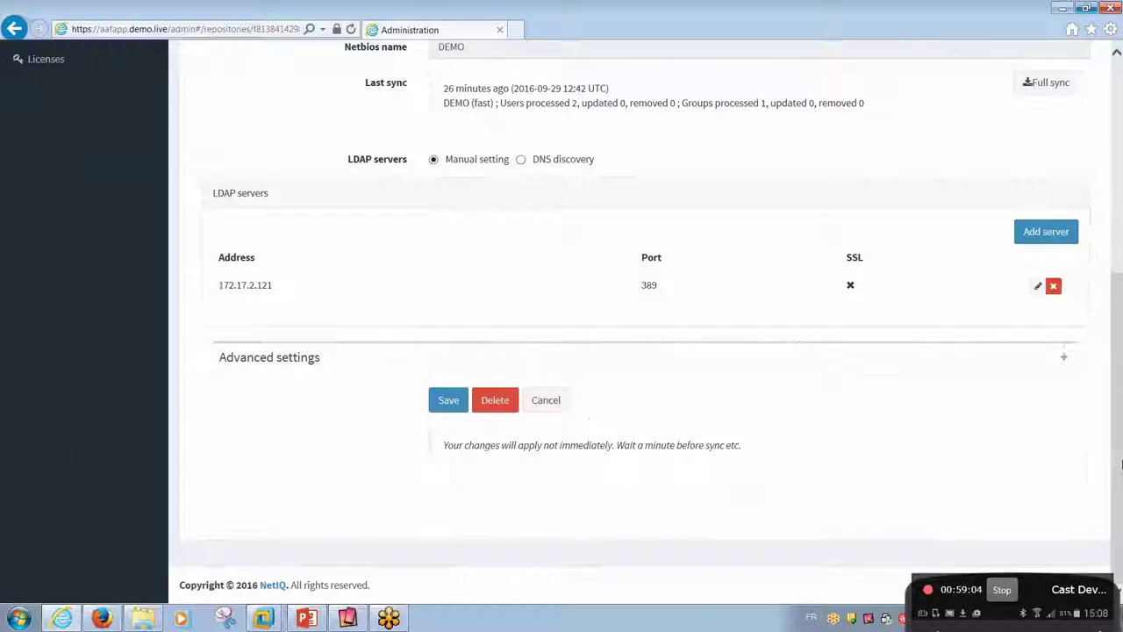
scroll(1121, 191, up, 3)
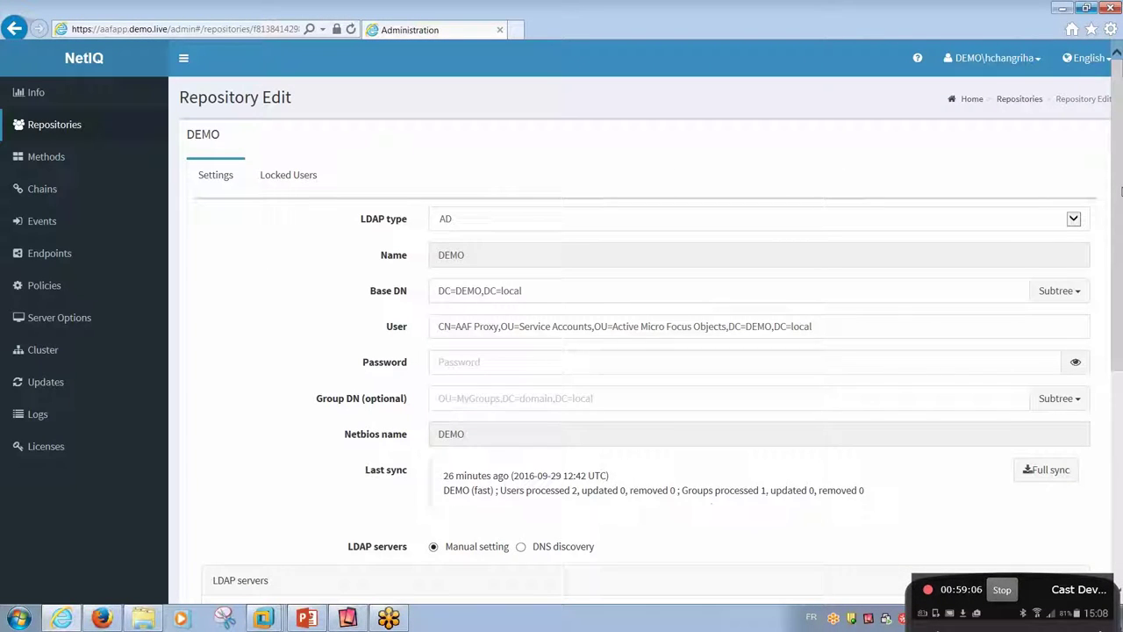
click(1018, 100)
Step: Examine the settings of the Smartphone authentication method and return to the methods list
click(55, 172)
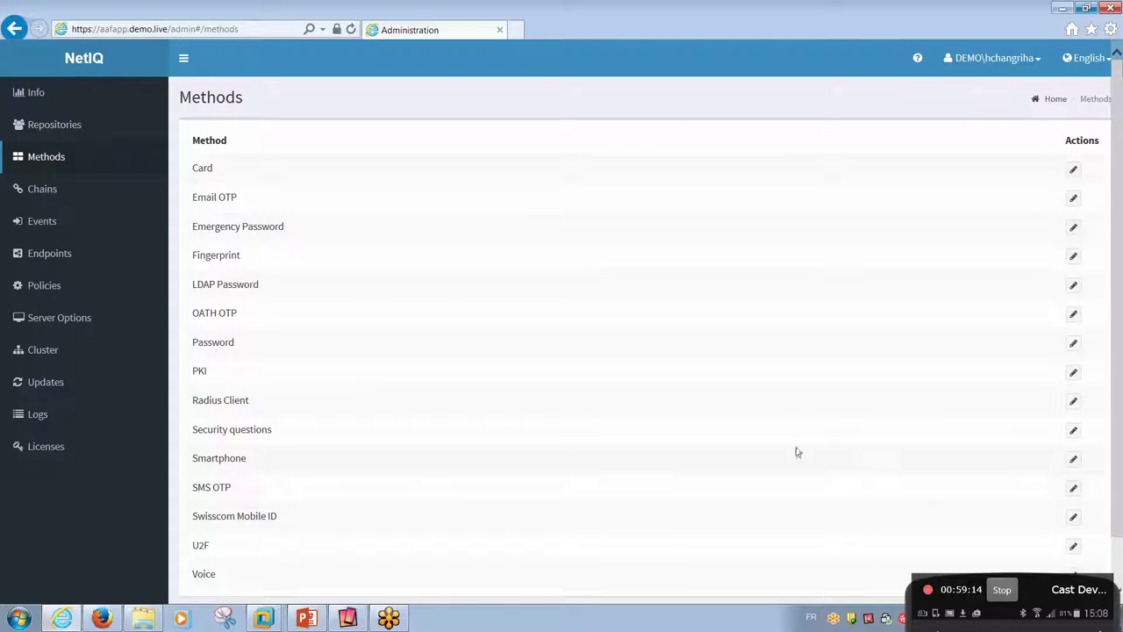
click(1072, 460)
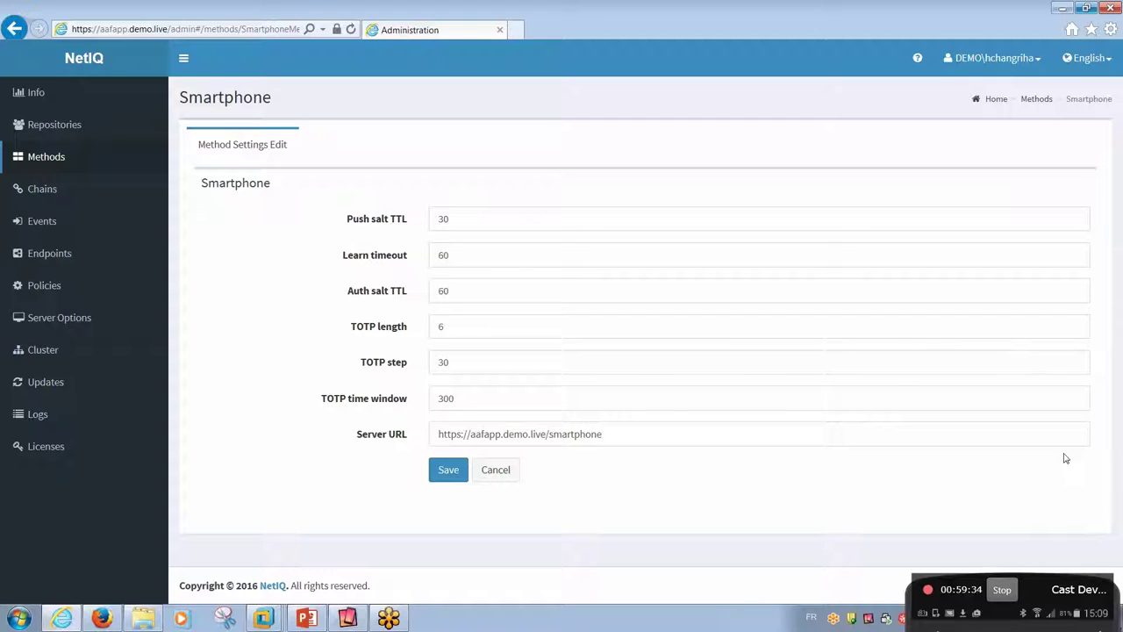
click(1038, 100)
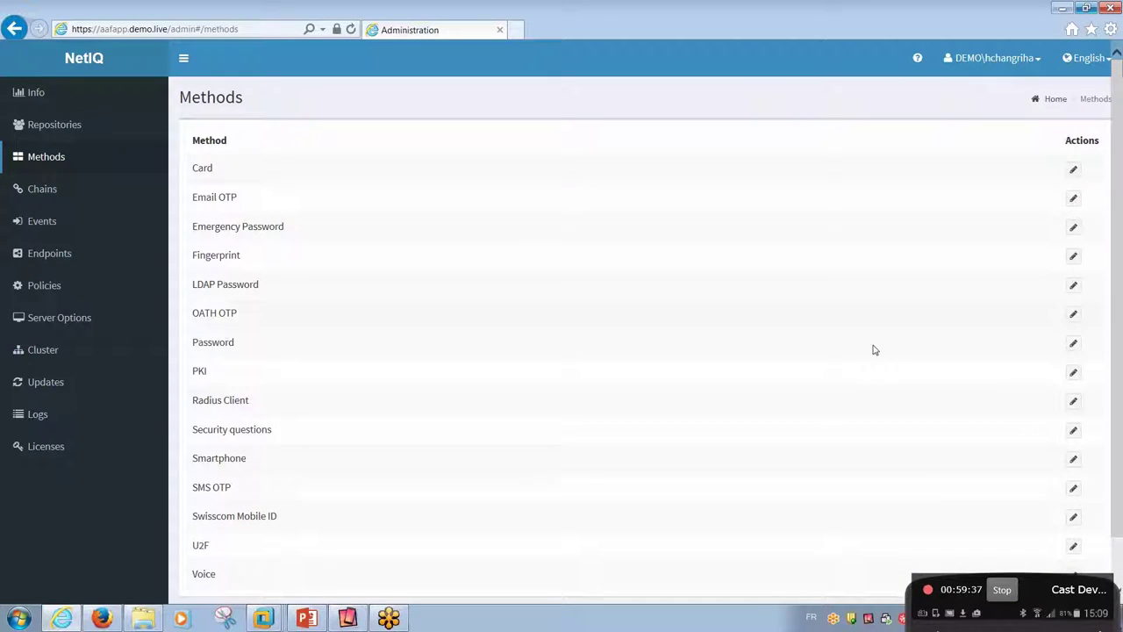
Step: Examine the OTP period, format and message body of the SMS OTP method, and return to the methods list
click(1073, 489)
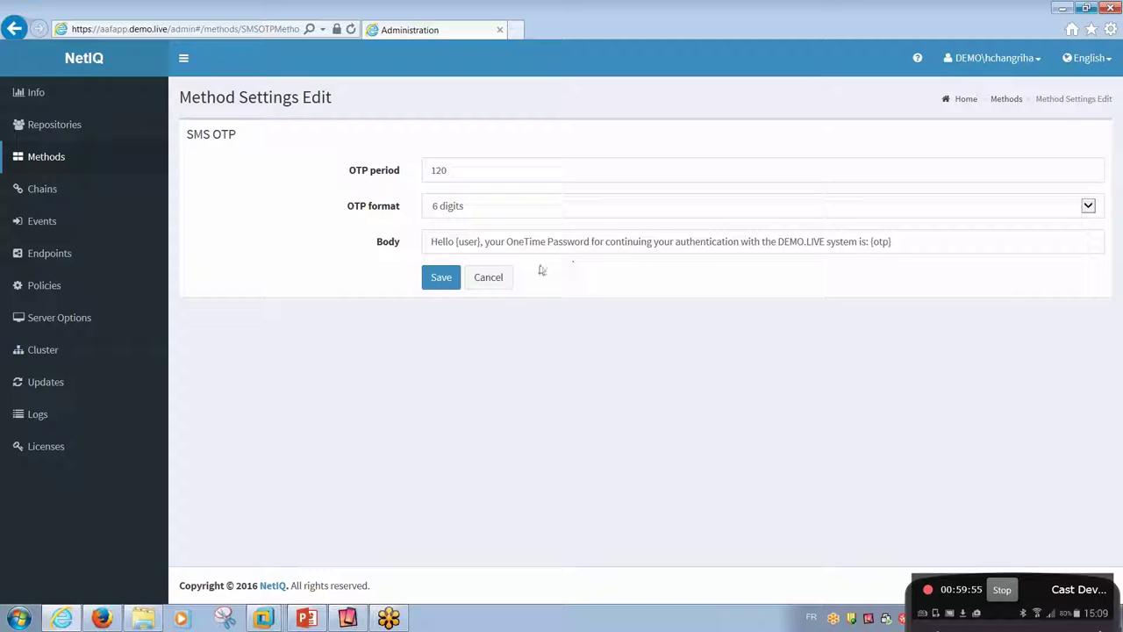
click(1013, 102)
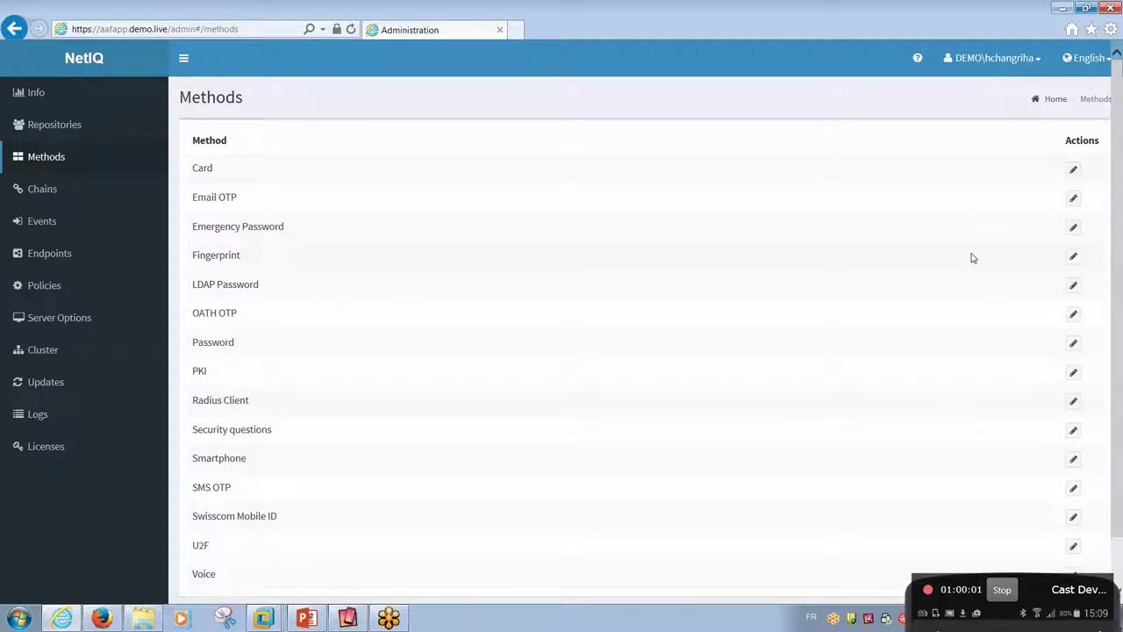
click(1073, 488)
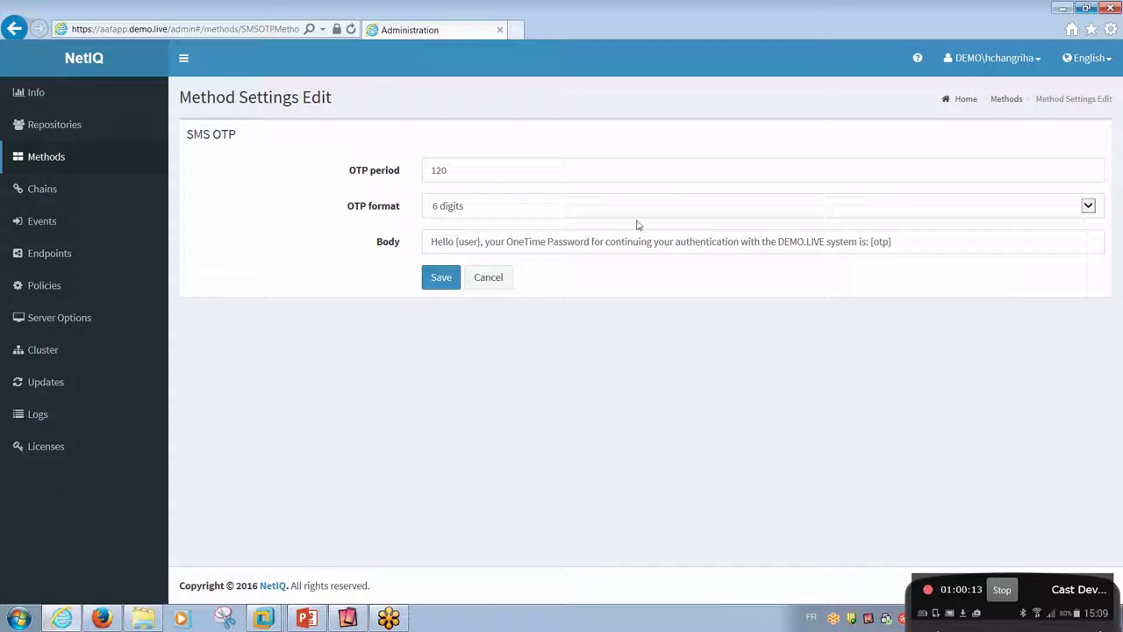
click(60, 161)
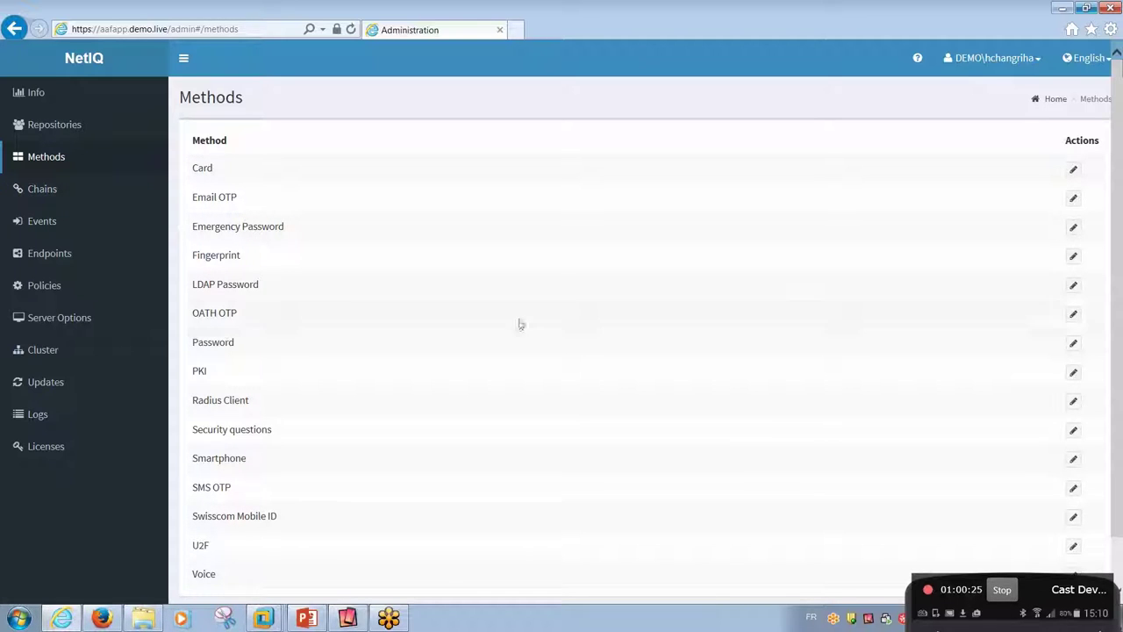
Step: Examine the HOTP and TOTP settings of the OATH OTP method and its list of OATH tokens
click(1074, 316)
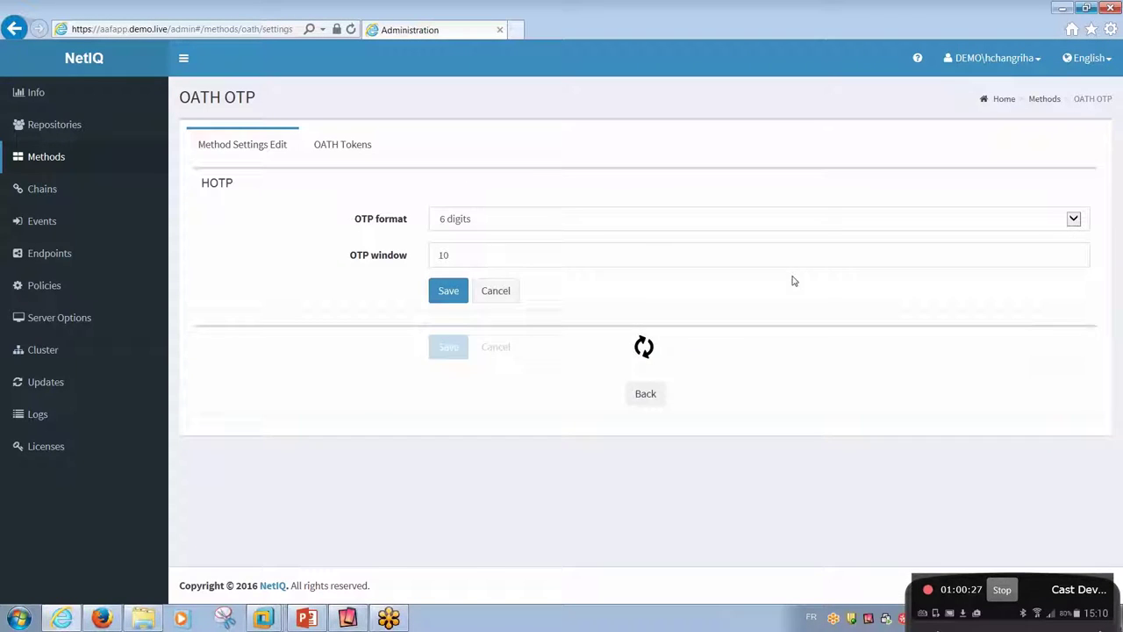
click(349, 145)
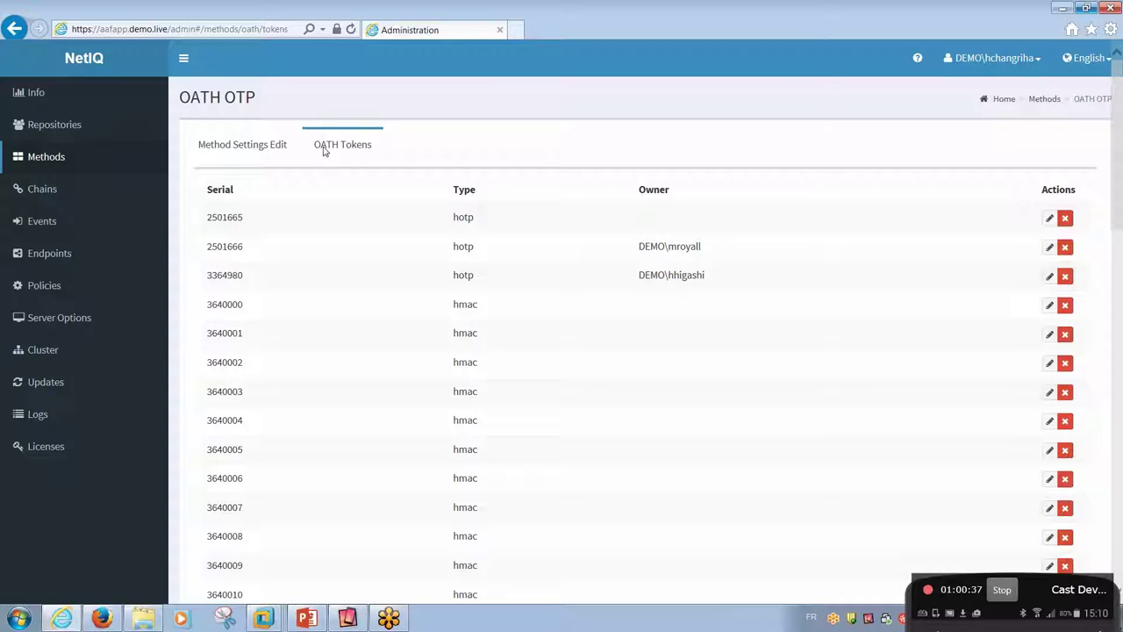
click(251, 145)
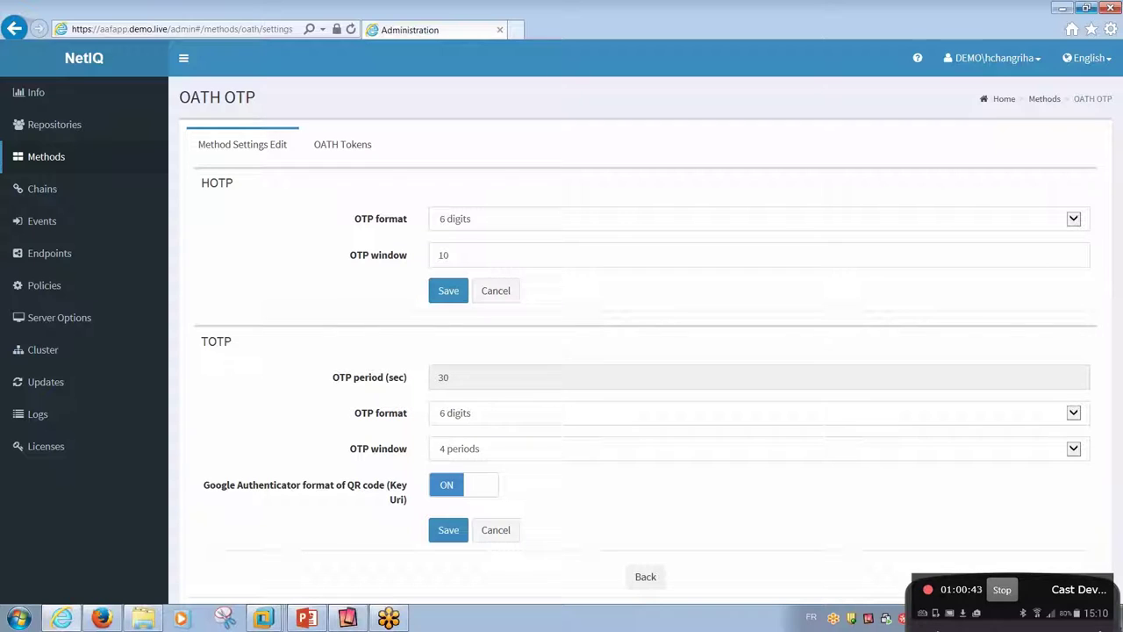
Step: Review the full list of authentication chains with their used methods, roles and groups
click(53, 189)
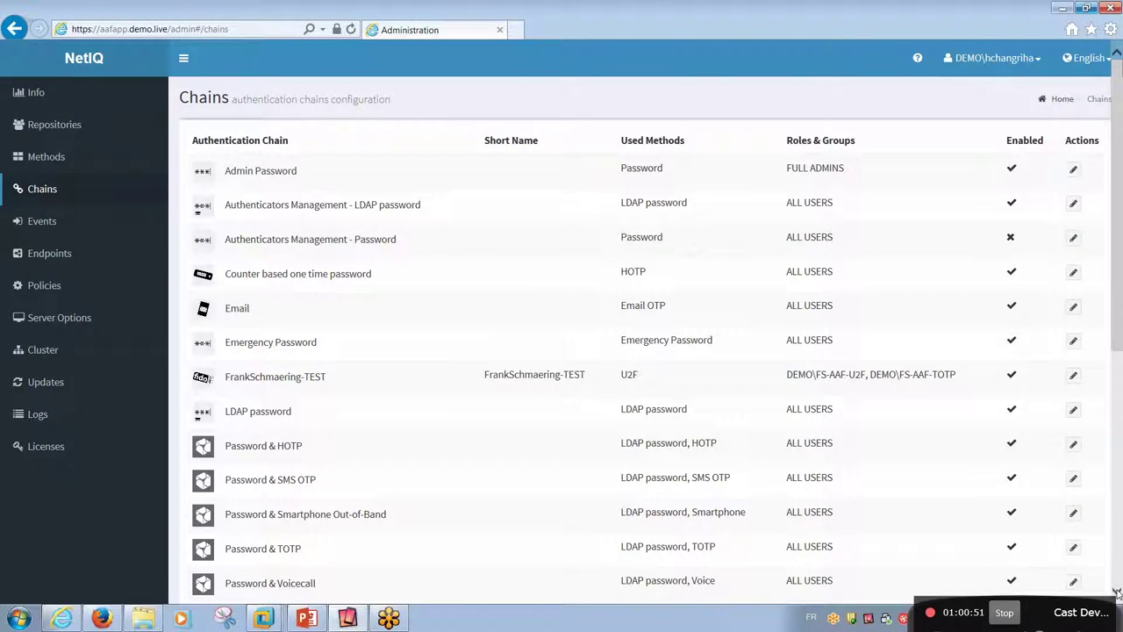
click(1117, 593)
drag(1117, 593, 1117, 593)
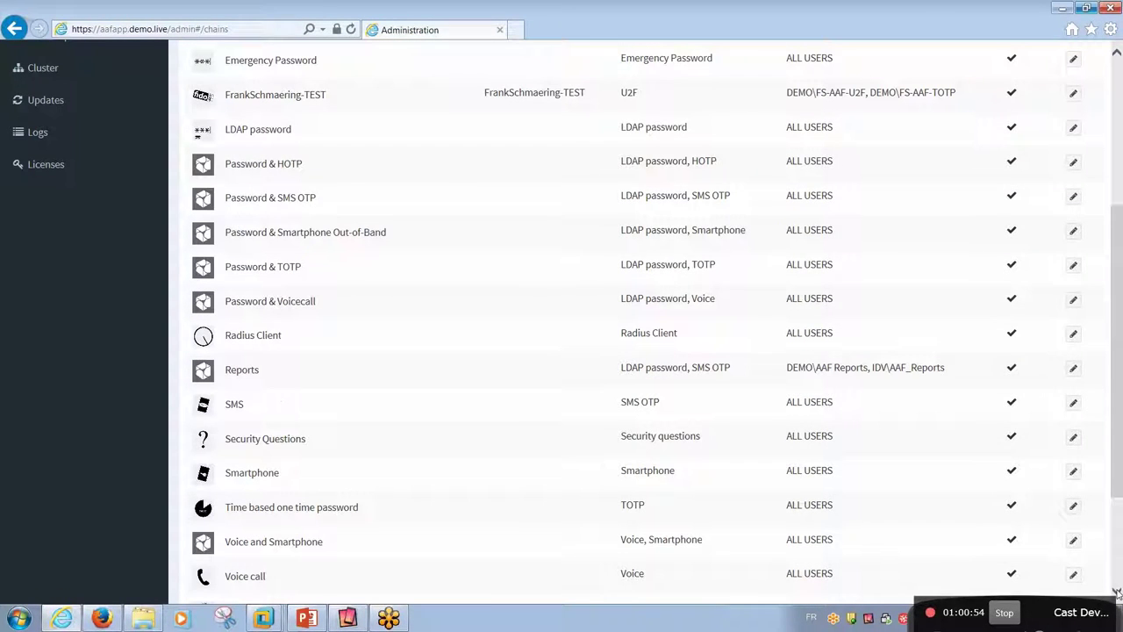
scroll(1115, 357, down, 1)
scroll(994, 138, up, 5)
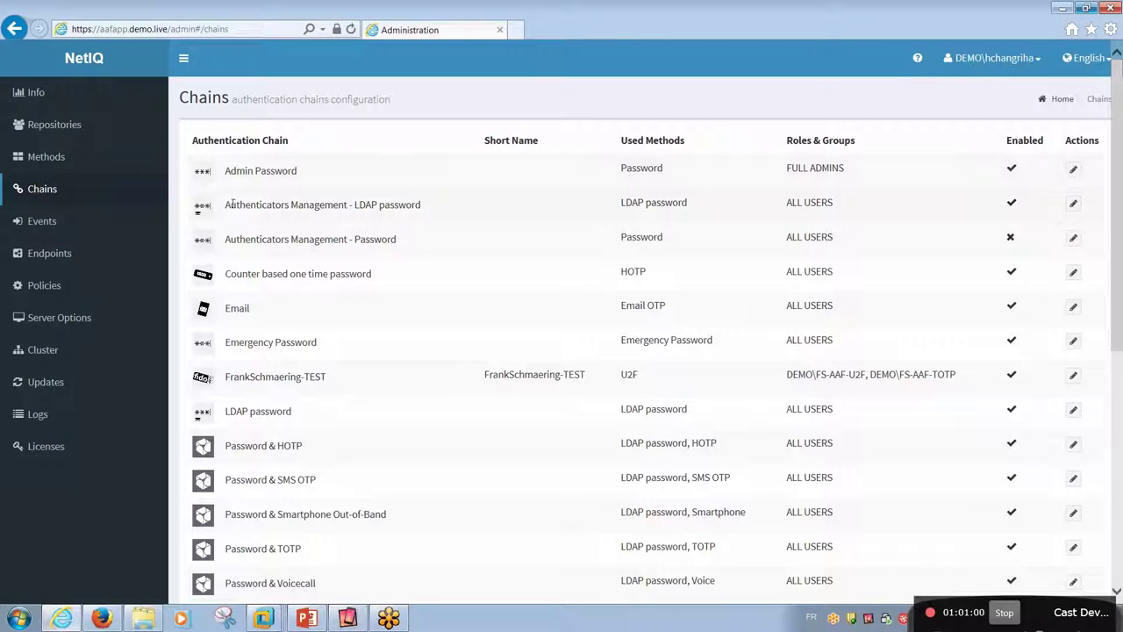
Step: Examine the NAM event's available and used chains and its endpoints whitelist without saving any change
click(57, 227)
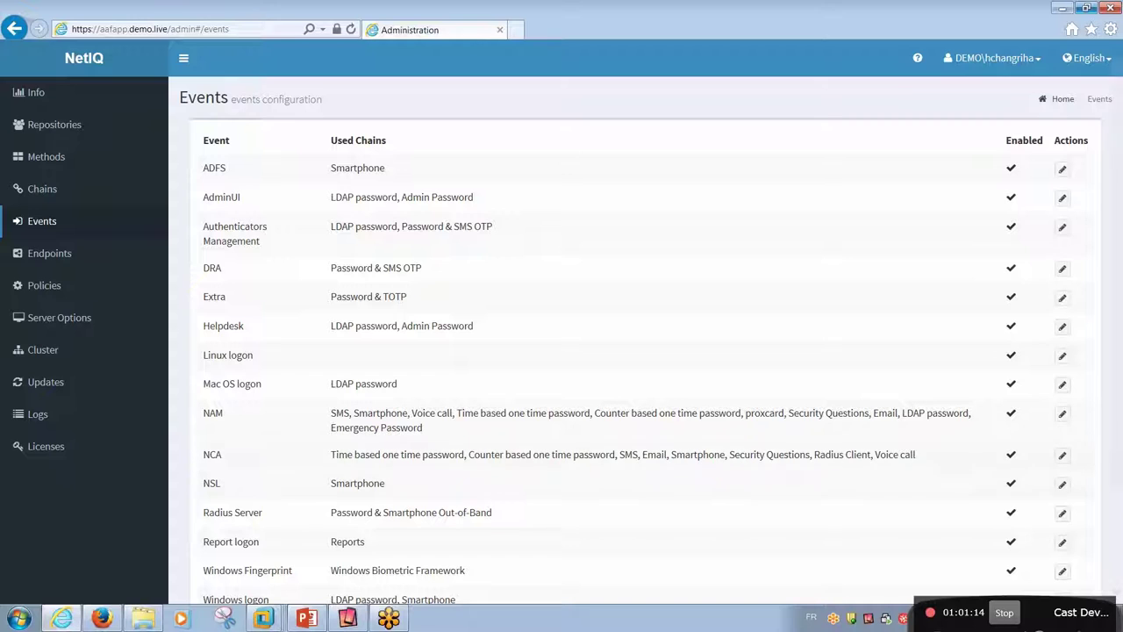
click(1062, 413)
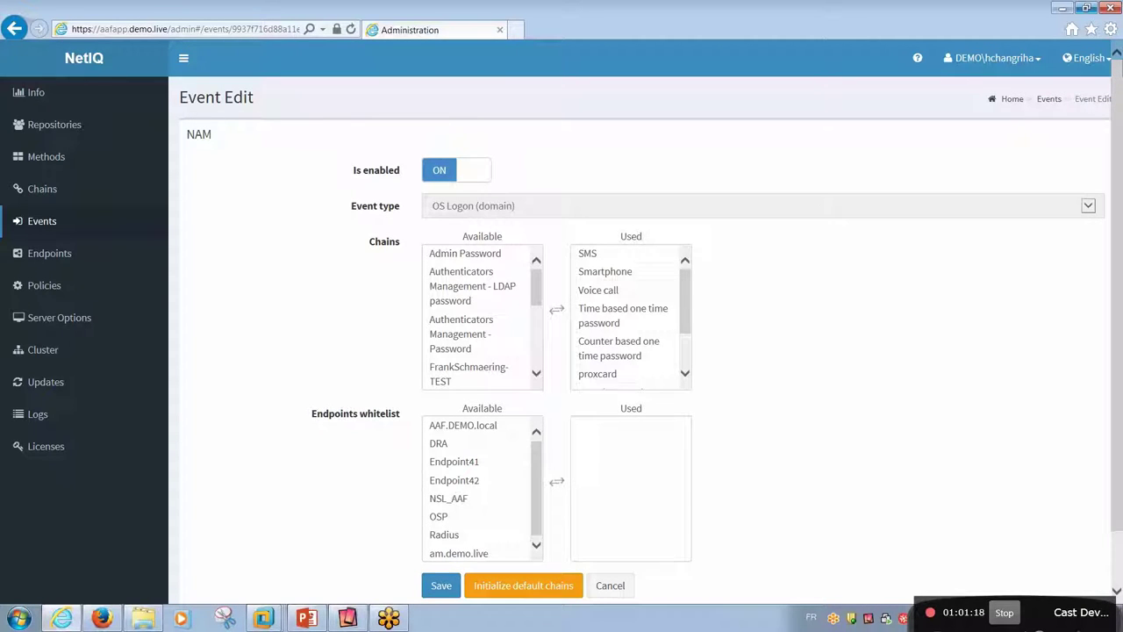
click(457, 516)
click(465, 462)
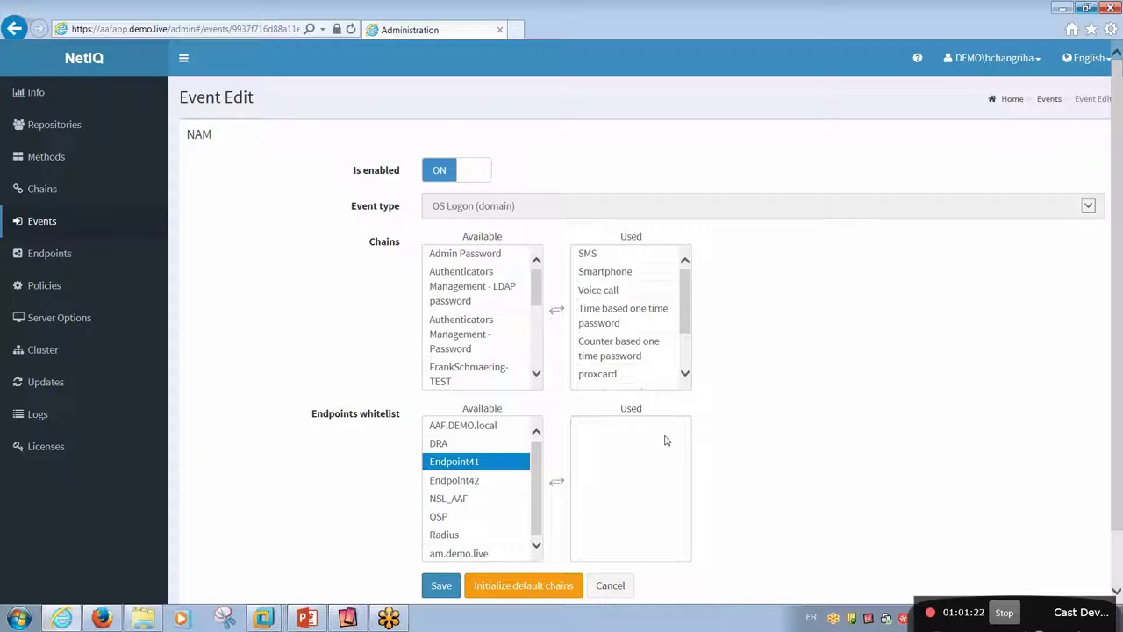
drag(662, 289, 621, 446)
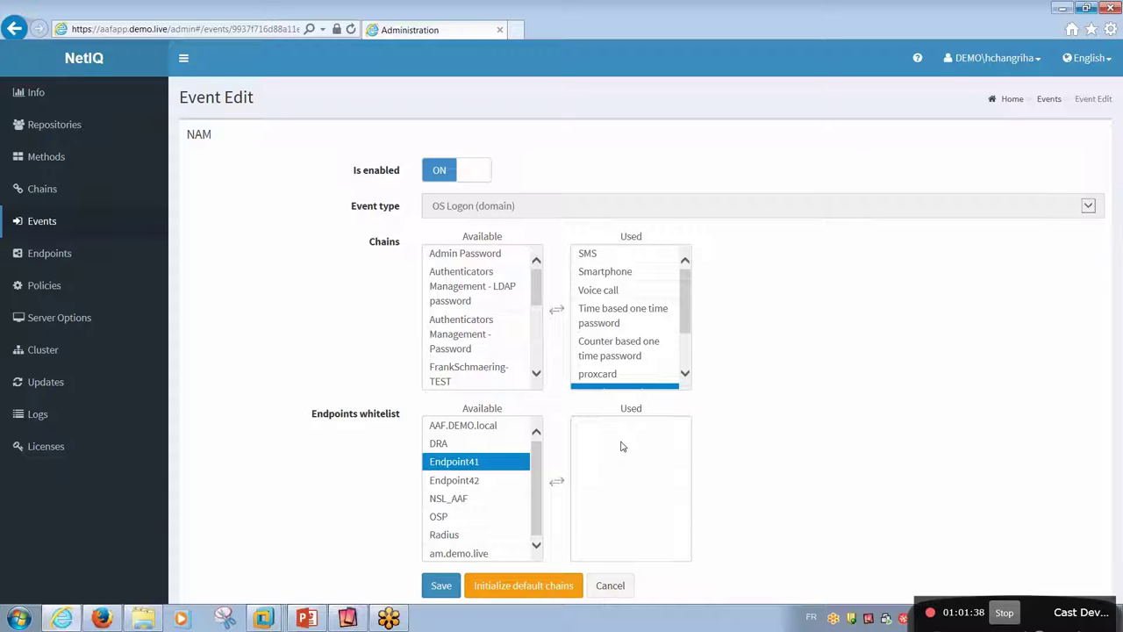
click(619, 316)
click(657, 342)
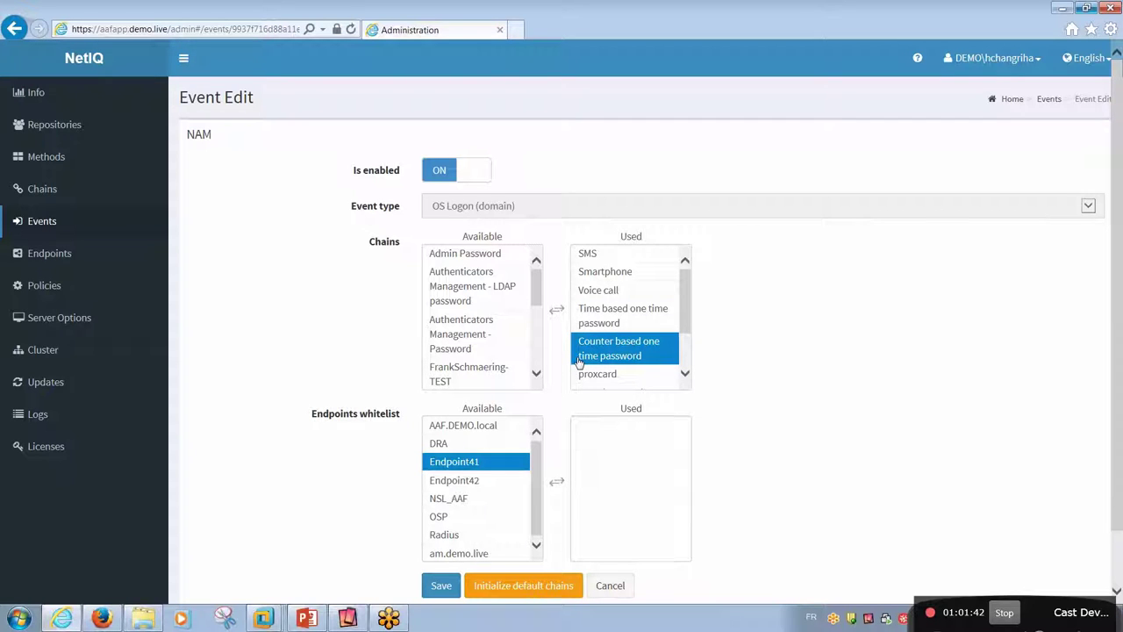
click(465, 336)
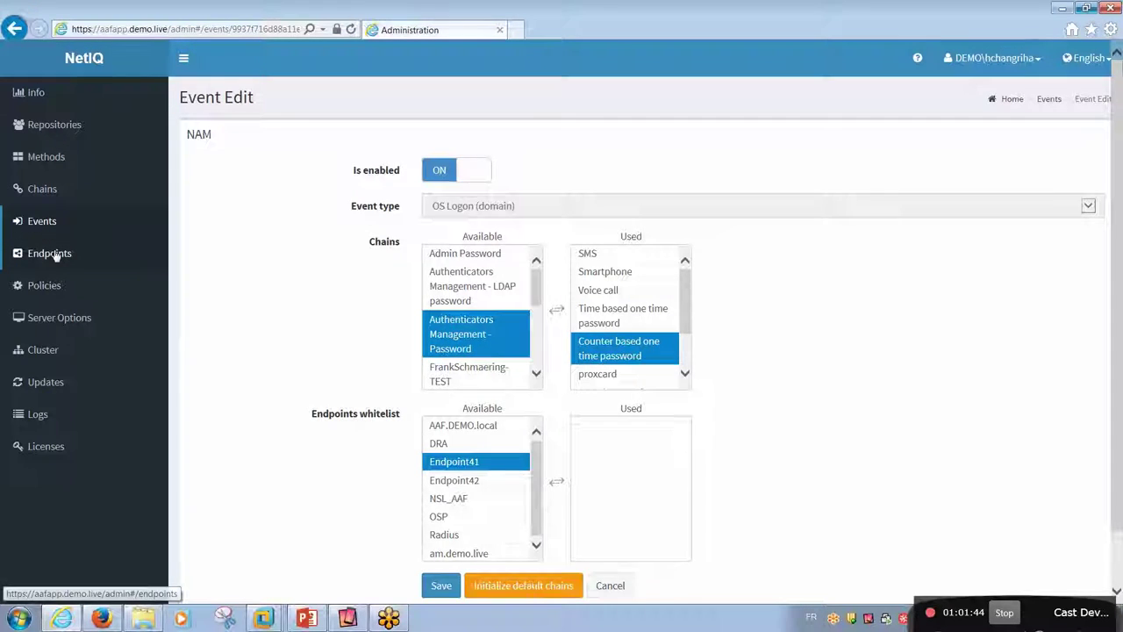
Step: View the configured endpoints, and switch to the Presentation Micro Focus -AAF-2016-V8.pptx presentation in a maximized PowerPoint window
click(54, 255)
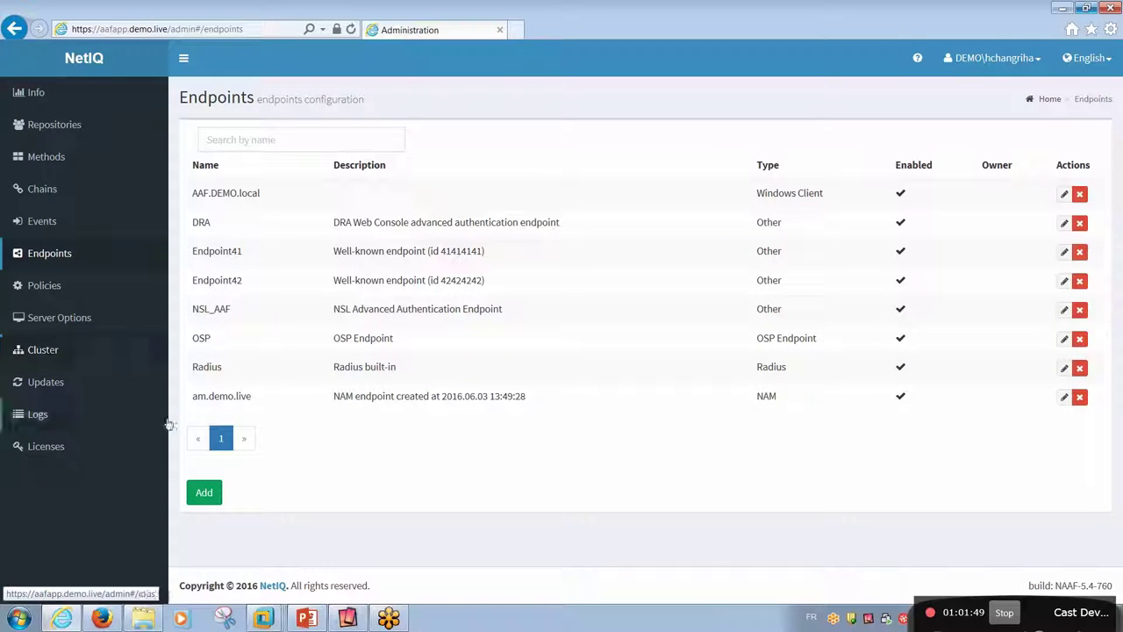
click(307, 619)
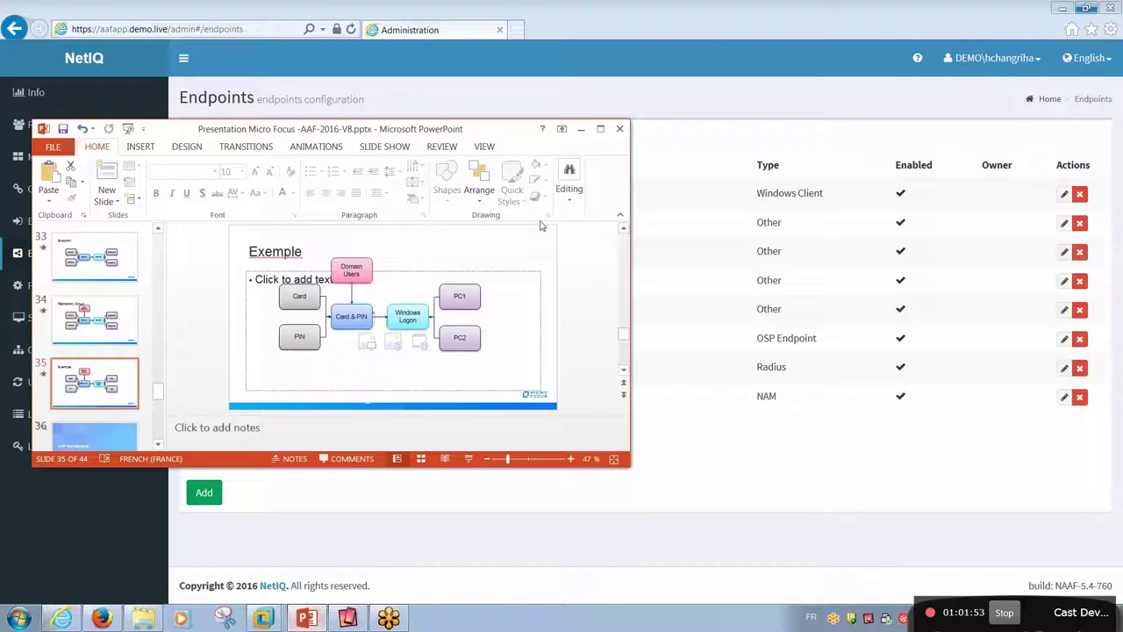
click(601, 130)
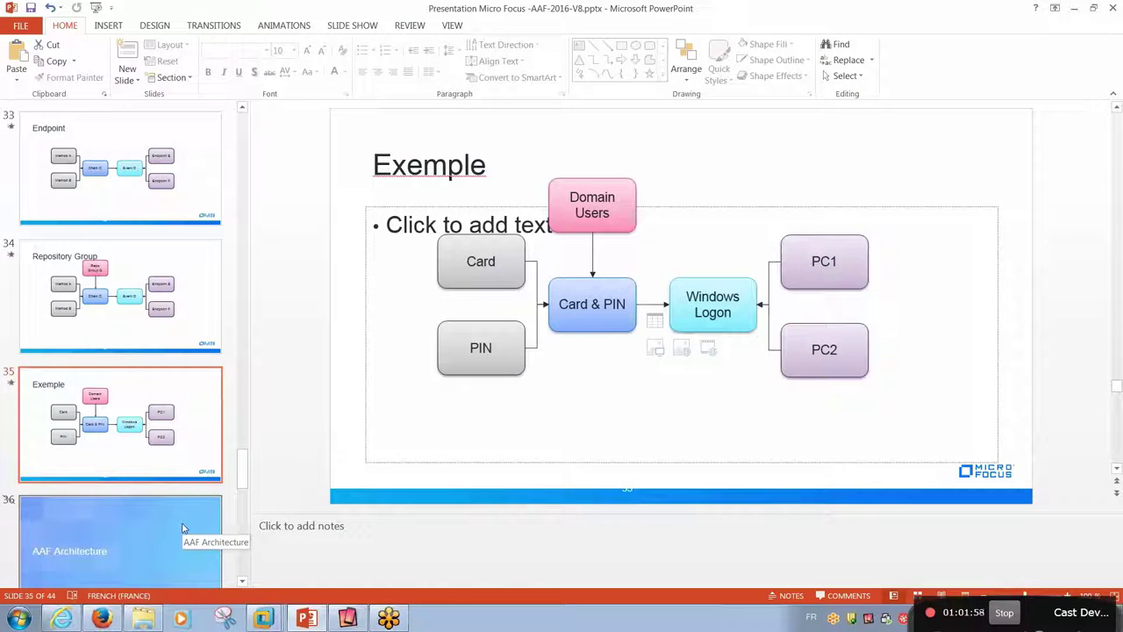